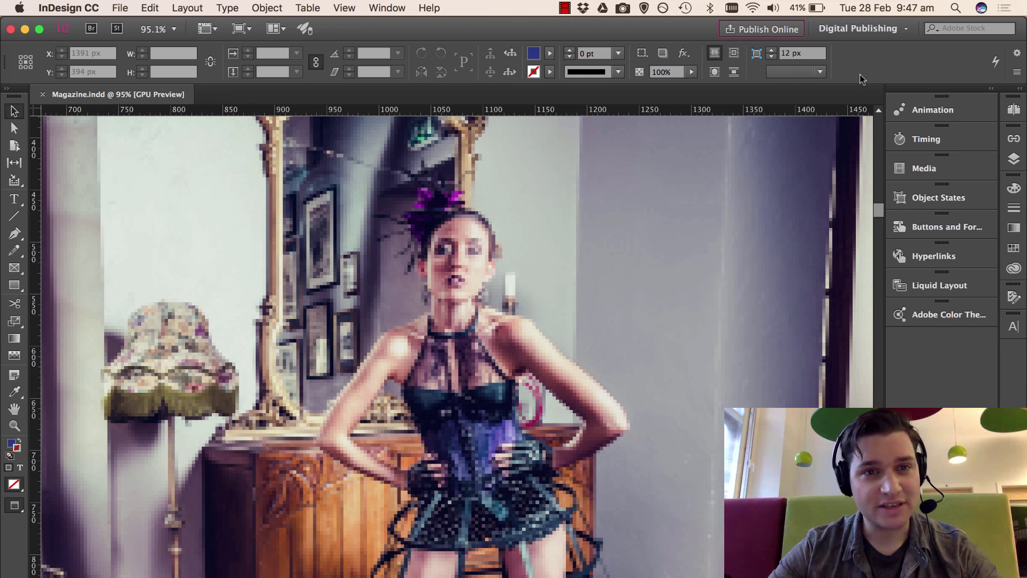
- Set View Display Performance to High Quality Display so the cover photo renders sharply
click(345, 8)
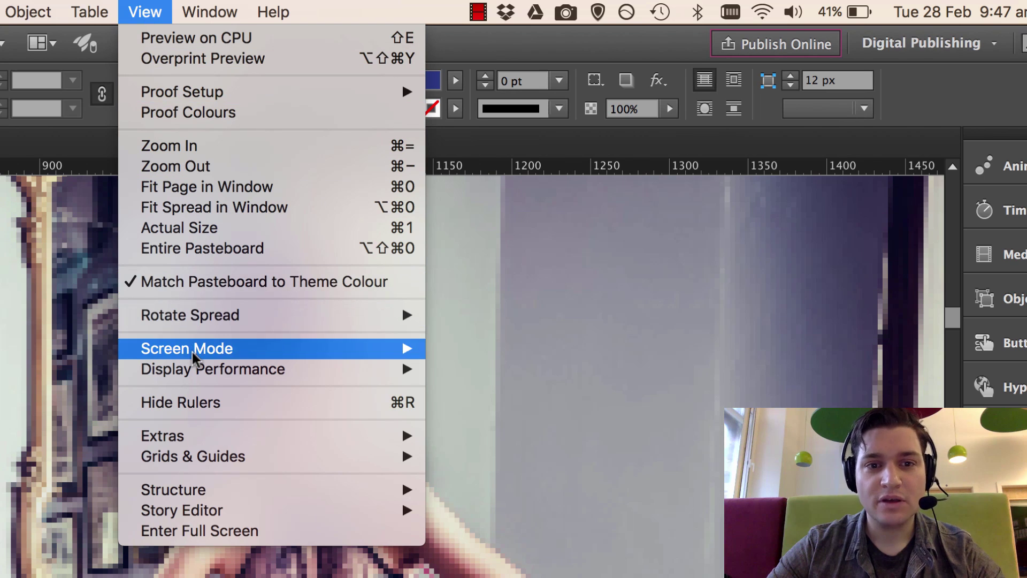
mouse_move(213, 370)
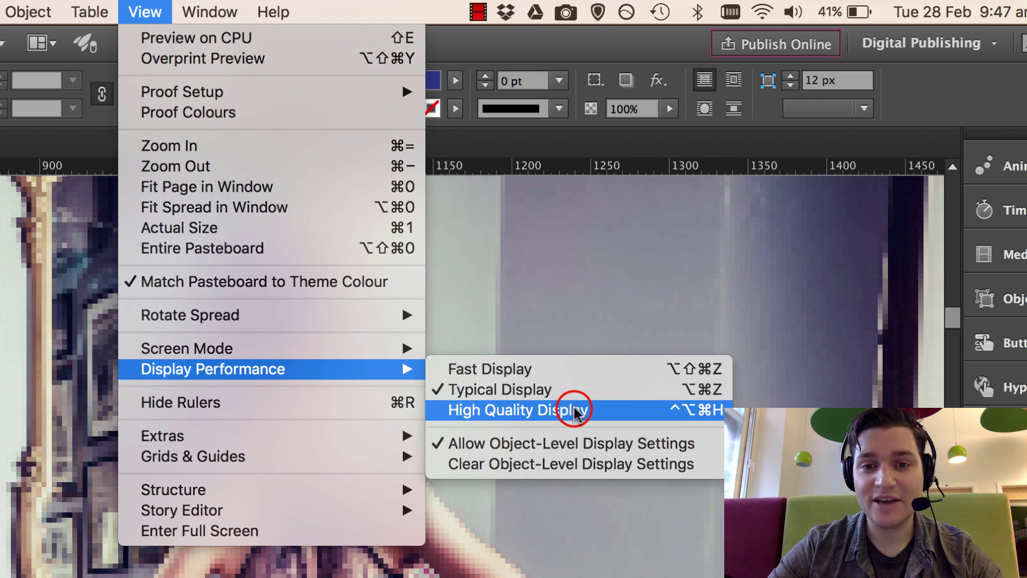
click(562, 410)
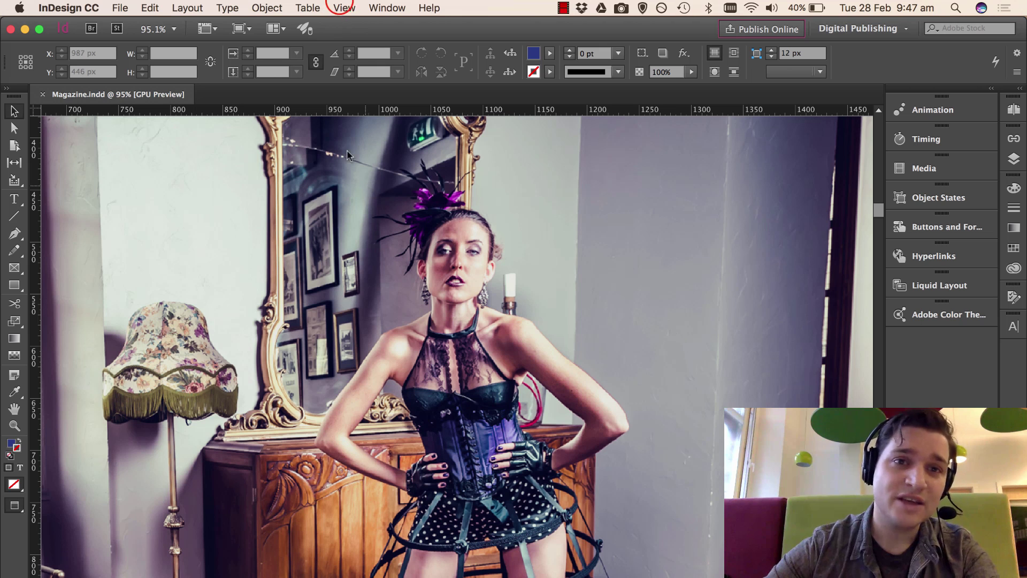
- Apply High Quality Display, then Fast Display, leaving the cover photo as a blue placeholder
click(344, 7)
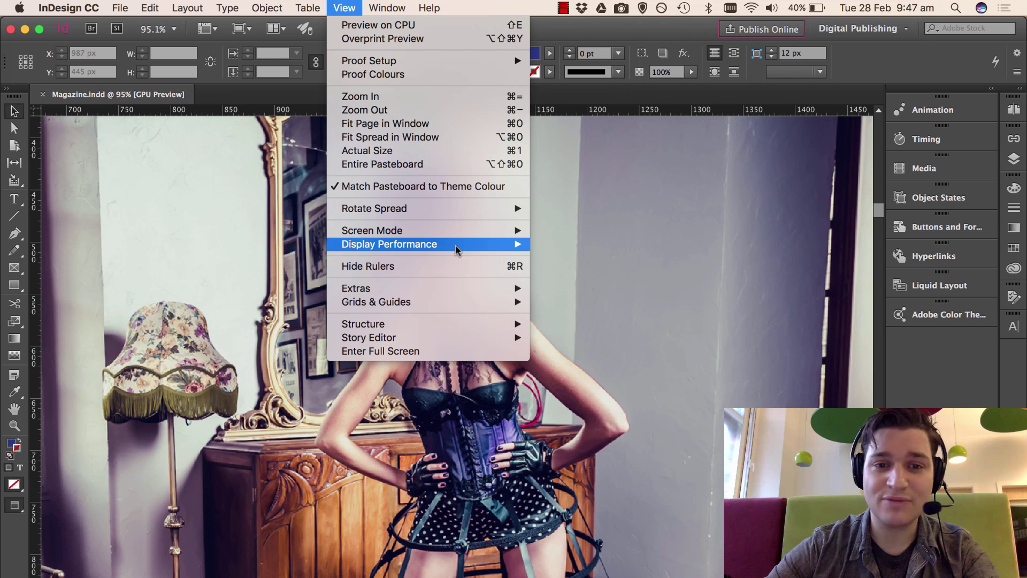
click(579, 275)
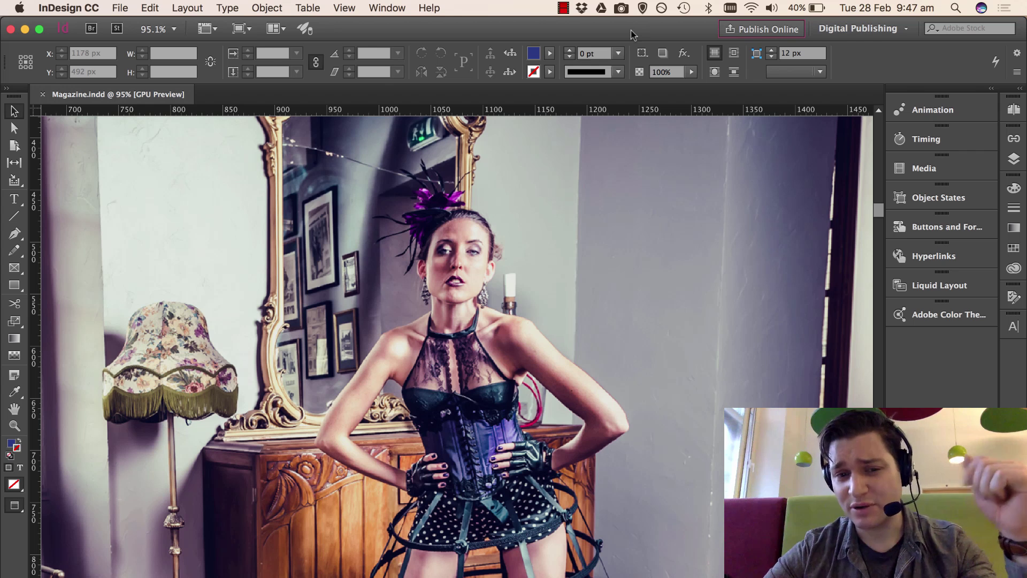
click(344, 8)
mouse_move(390, 244)
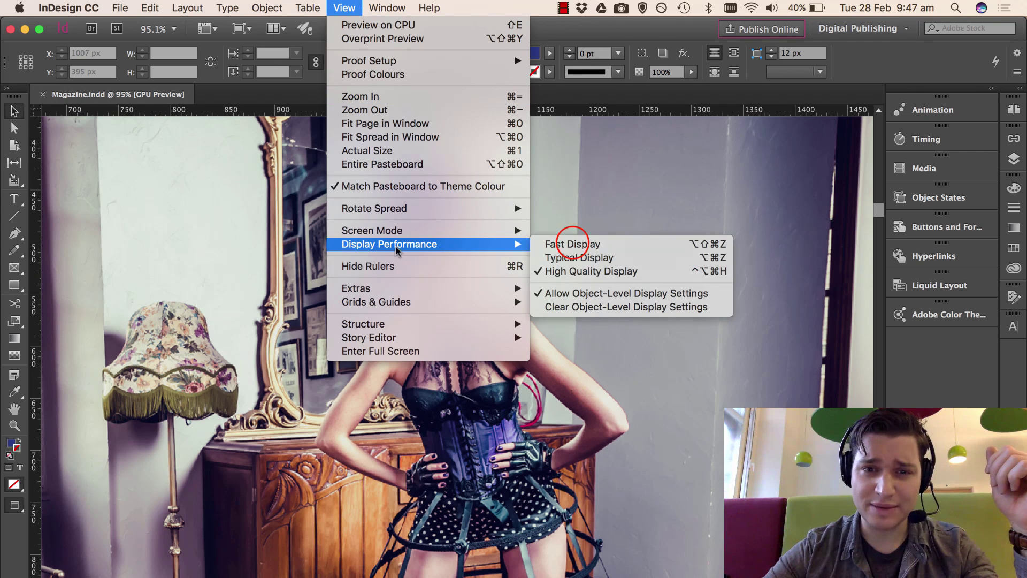
click(572, 244)
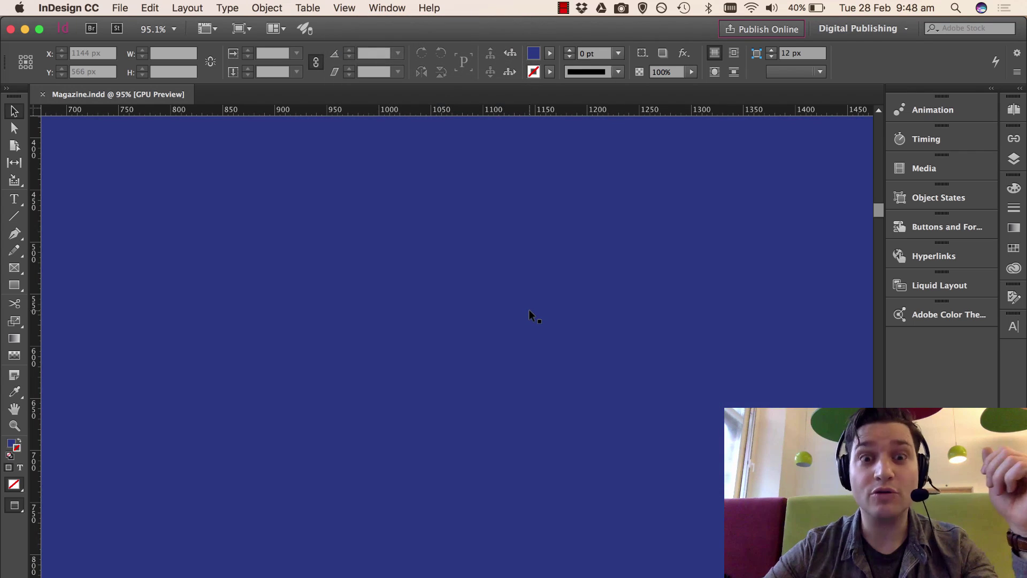
scroll(529, 310, down, 3)
scroll(529, 309, down, 2)
scroll(529, 310, down, 3)
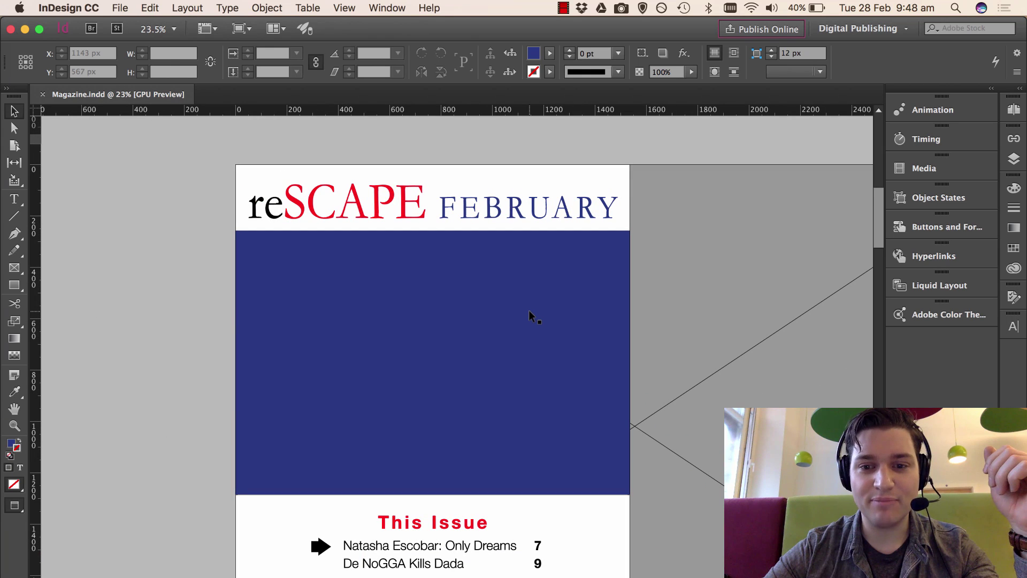
scroll(529, 310, up, 1)
scroll(529, 310, up, 4)
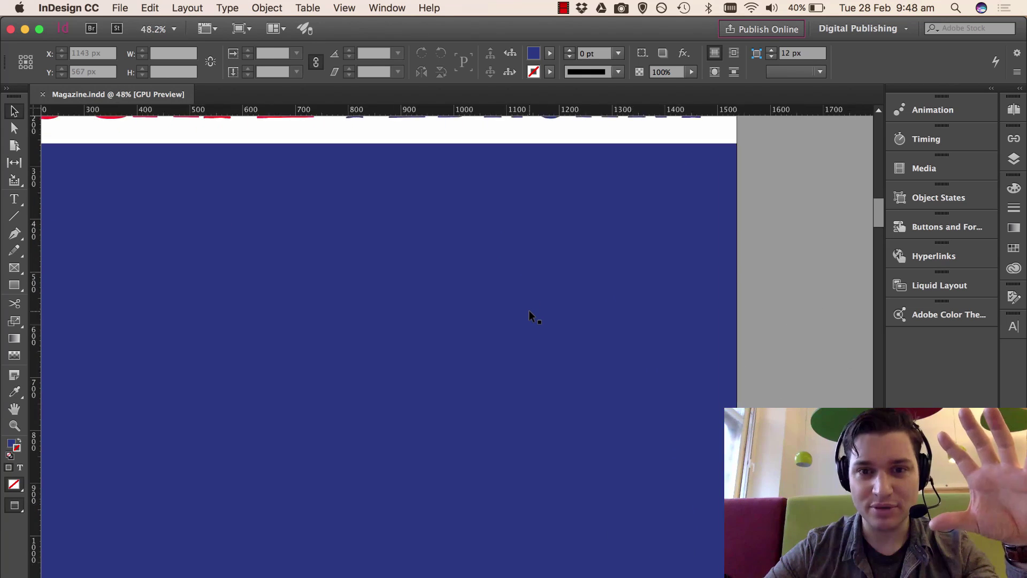
scroll(529, 309, down, 1)
- Set Display Performance back to High Quality Display to sharpen the cover photo again
click(345, 7)
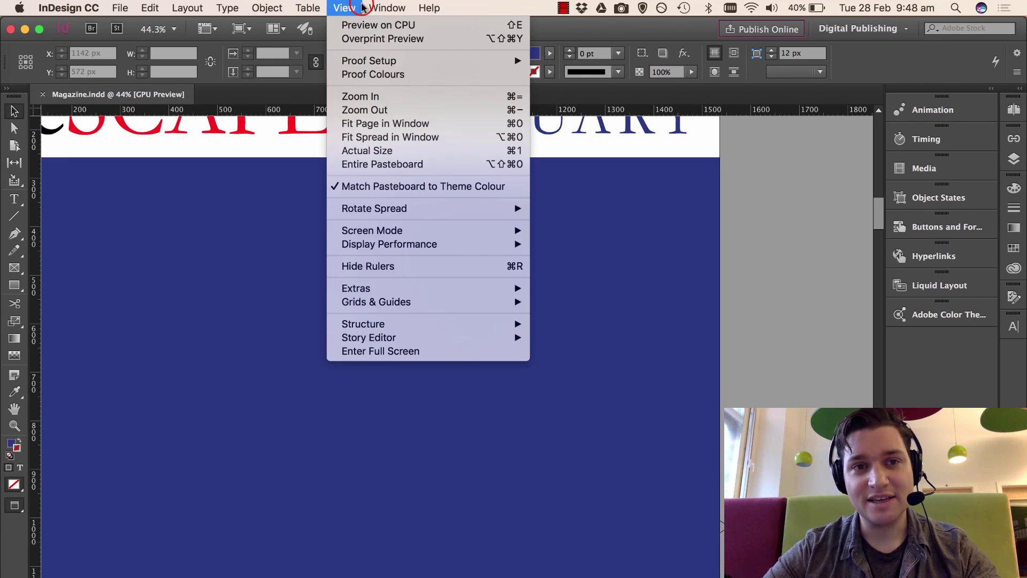
mouse_move(390, 244)
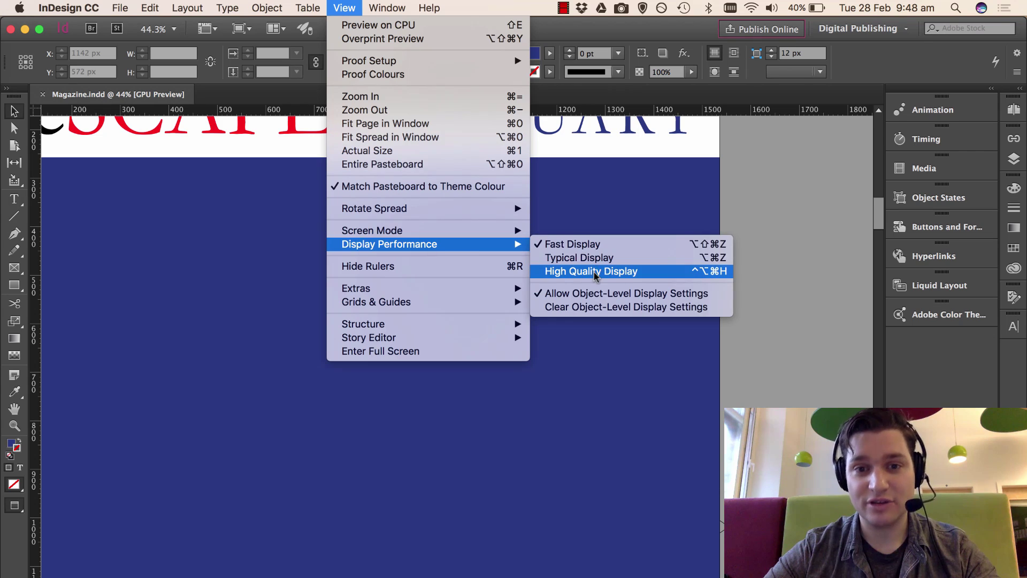
click(592, 271)
scroll(450, 321, down, 5)
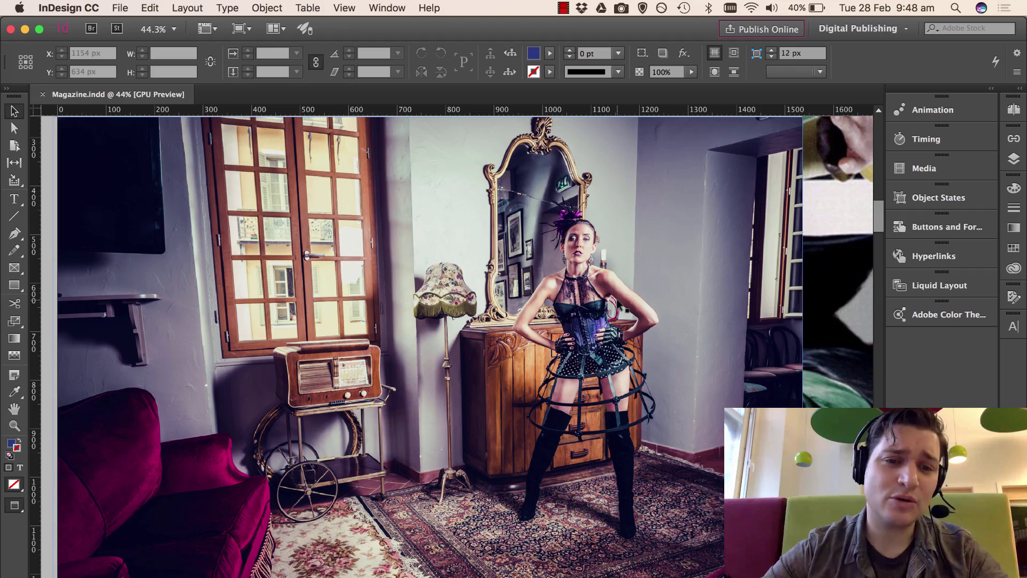
scroll(618, 296, up, 5)
scroll(622, 242, up, 3)
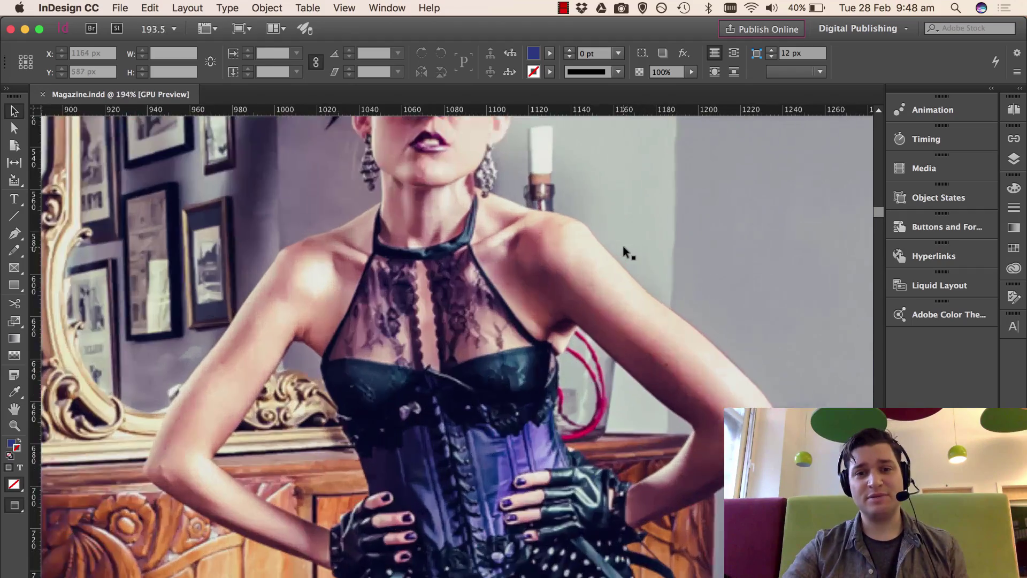
scroll(622, 243, up, 3)
scroll(406, 236, up, 3)
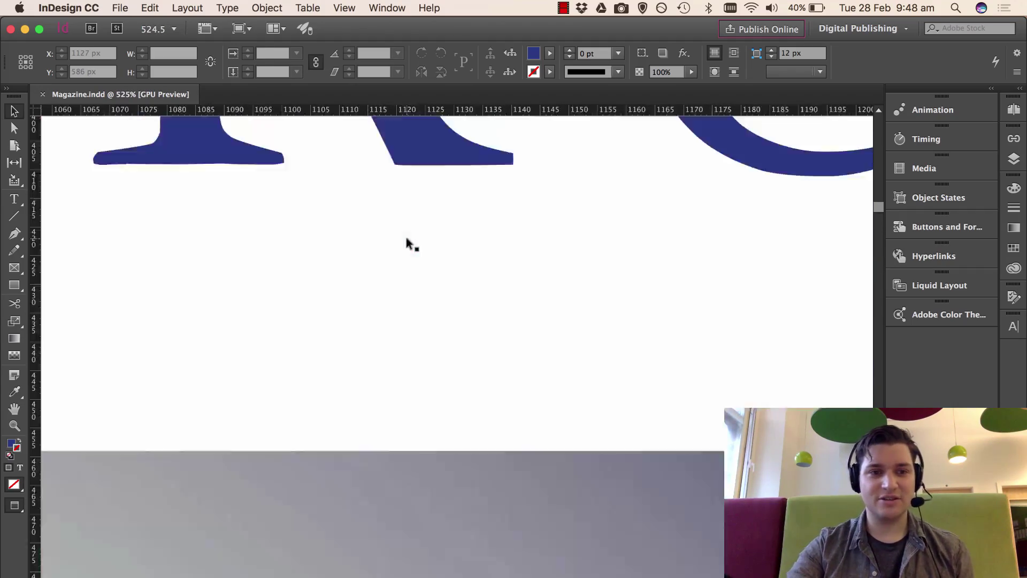
scroll(405, 233, down, 5)
scroll(406, 236, up, 3)
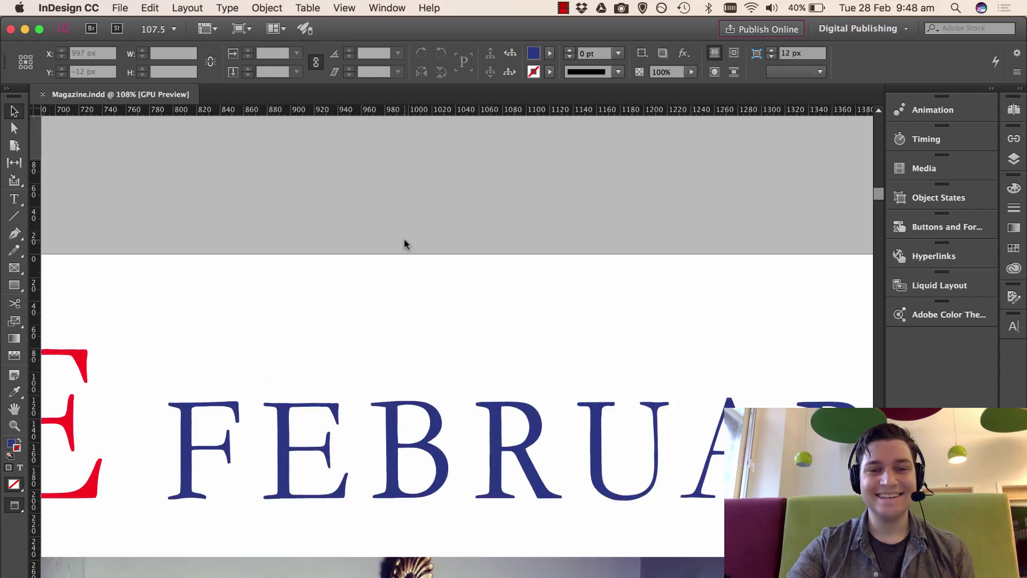
scroll(403, 238, down, 4)
scroll(376, 451, down, 5)
scroll(377, 451, up, 2)
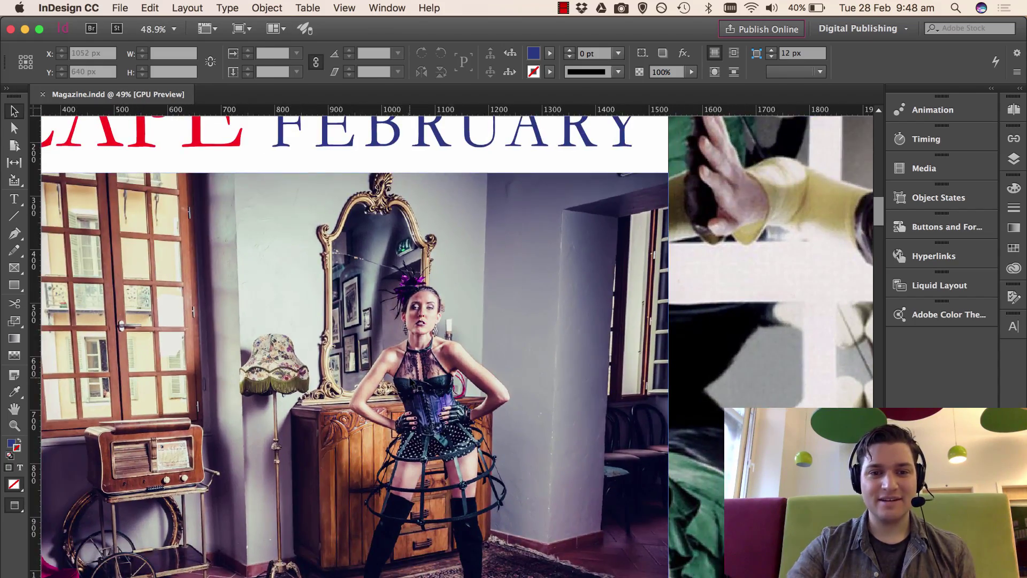
scroll(411, 384, up, 4)
scroll(444, 200, up, 3)
scroll(444, 200, up, 2)
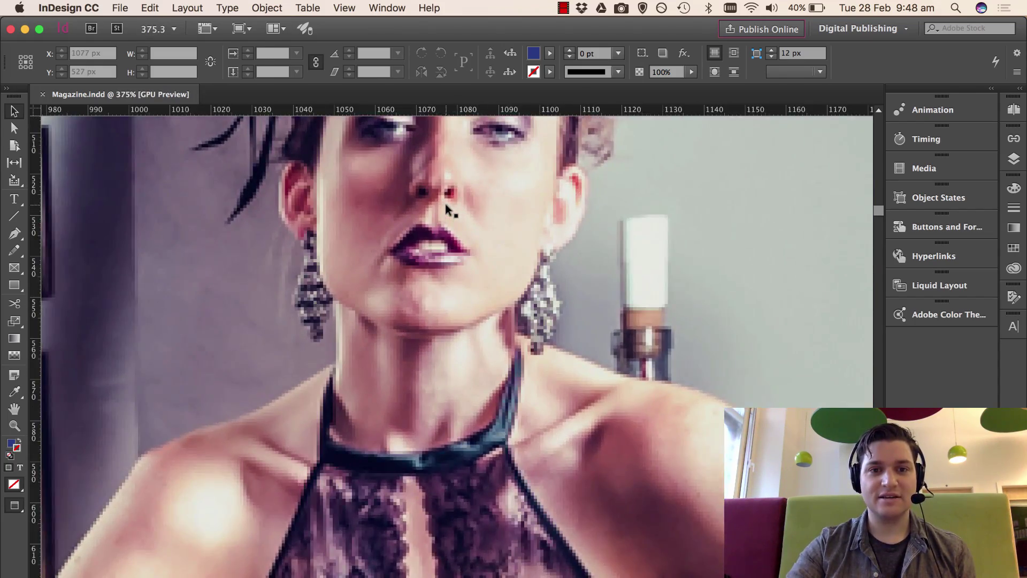
scroll(451, 200, up, 3)
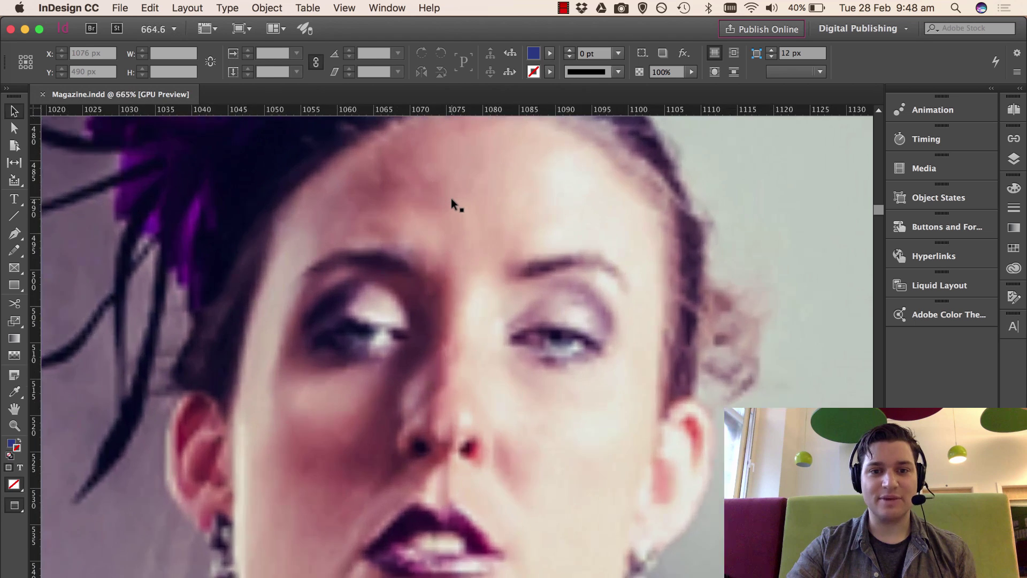
scroll(451, 198, up, 2)
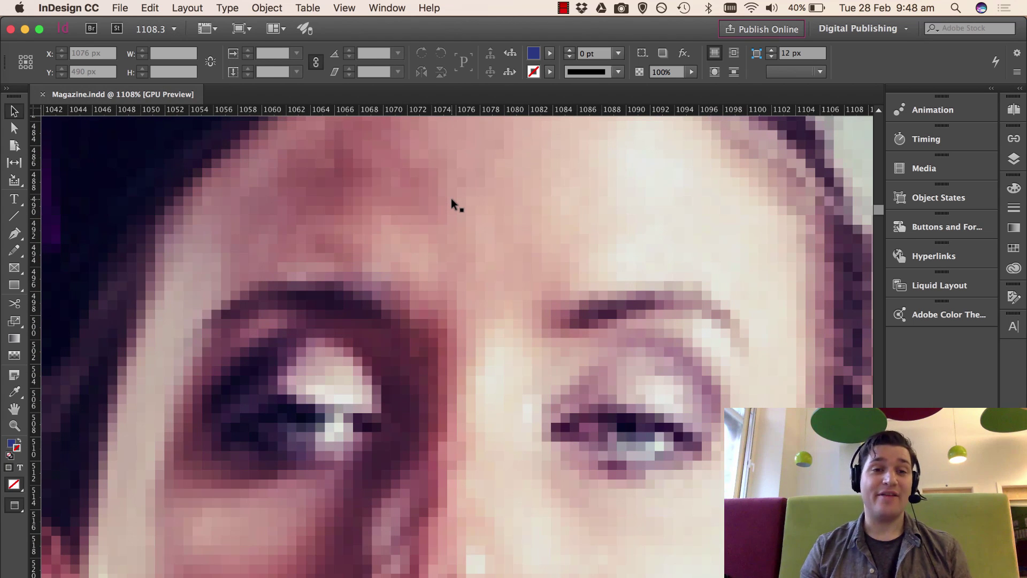